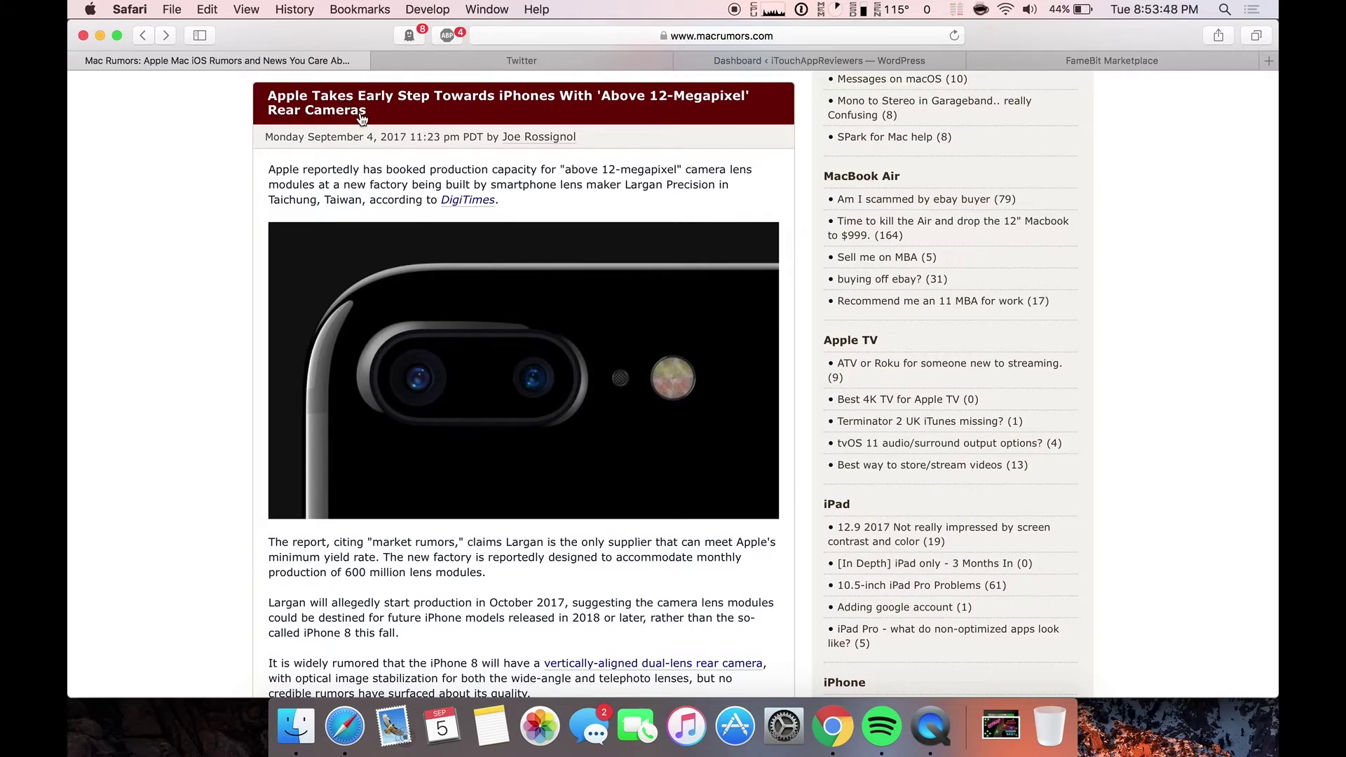
pyautogui.scroll(-1, 315, 178)
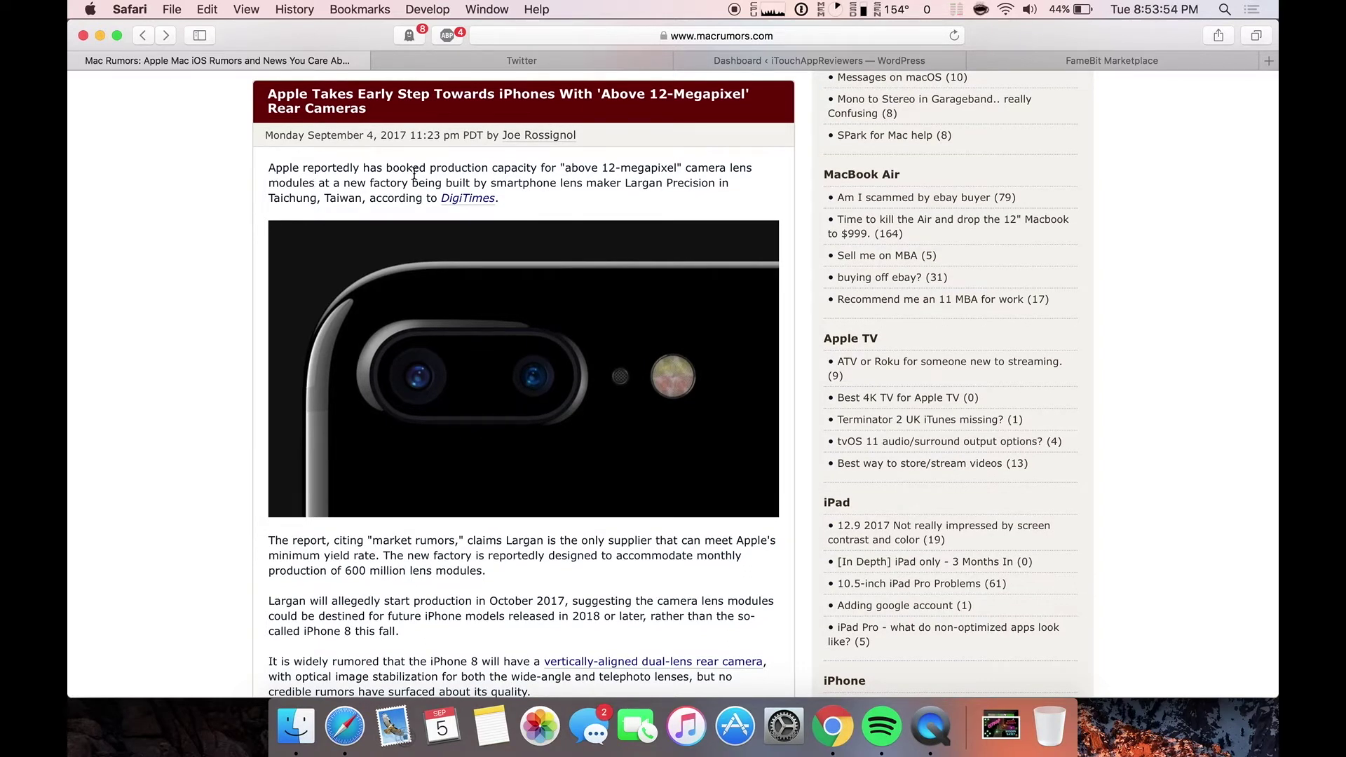
# Highlight 'above 12-megapixel' and 'phone lens maker Largan' in the opening paragraph, then clear the selection
pyautogui.moveTo(581, 168); pyautogui.dragTo(678, 167)
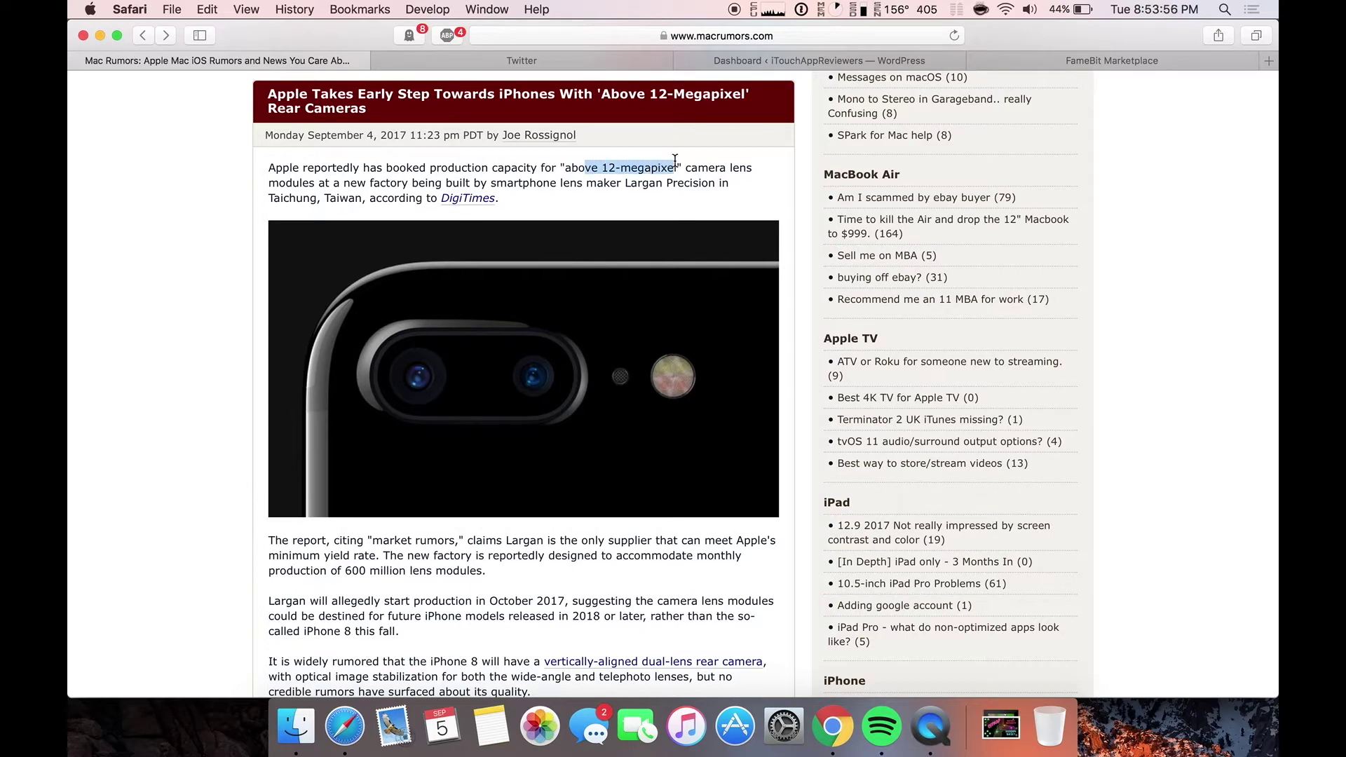
pyautogui.moveTo(531, 183); pyautogui.dragTo(667, 179)
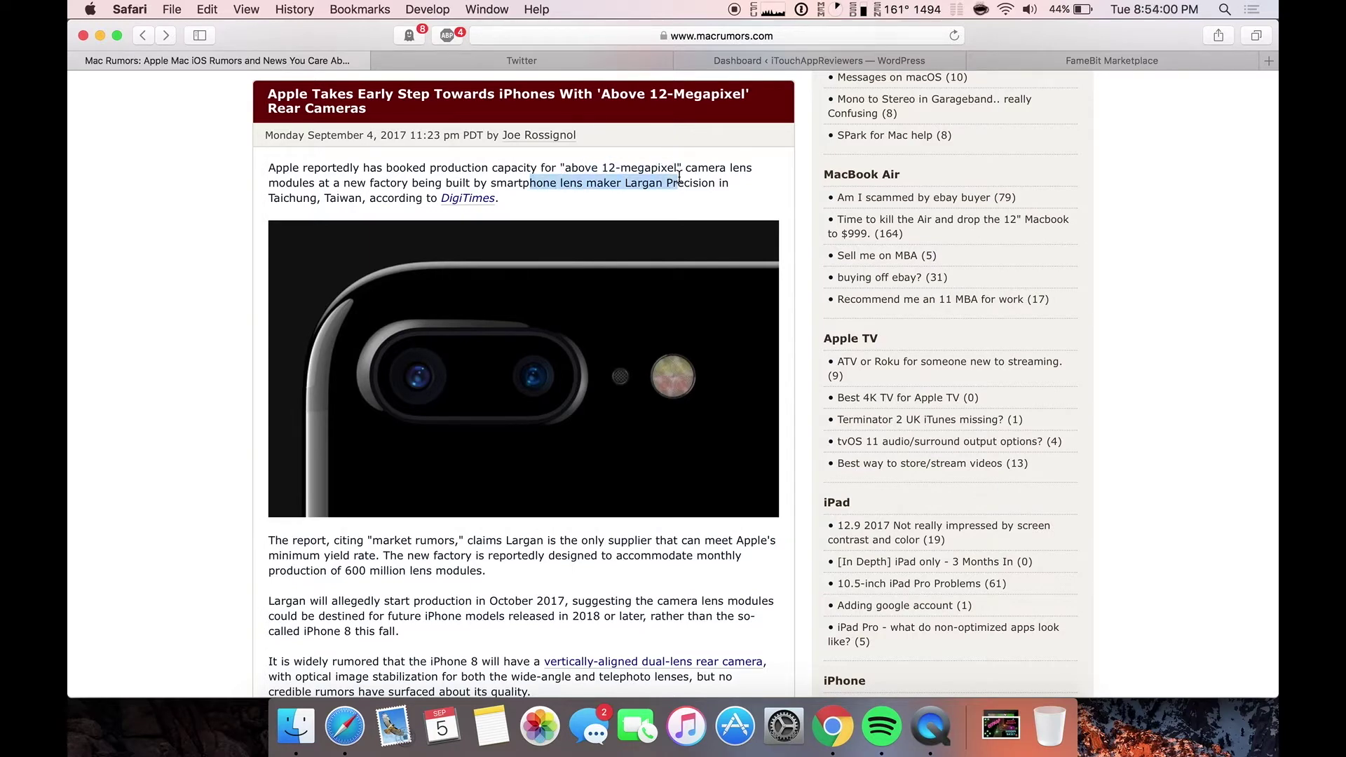
pyautogui.click(361, 198)
pyautogui.scroll(-8, 361, 197)
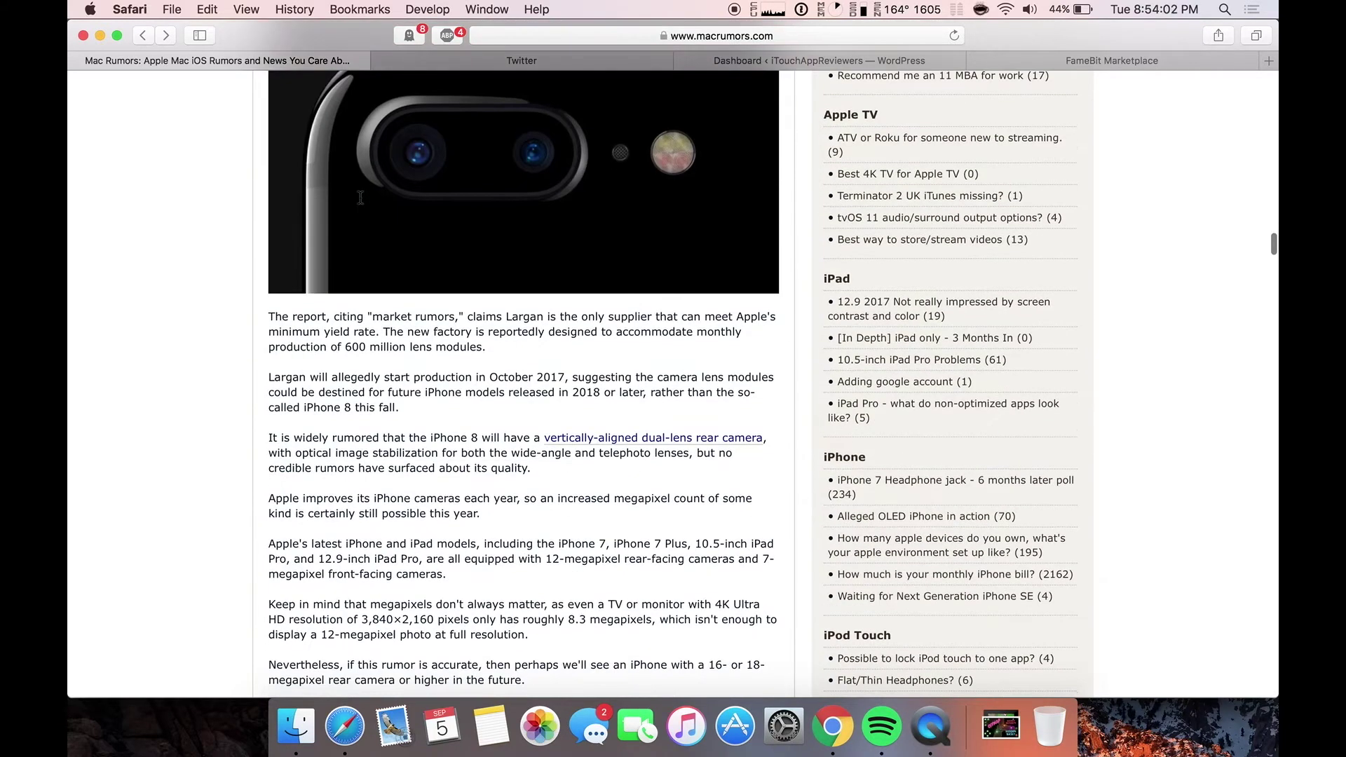
pyautogui.scroll(-3, 361, 198)
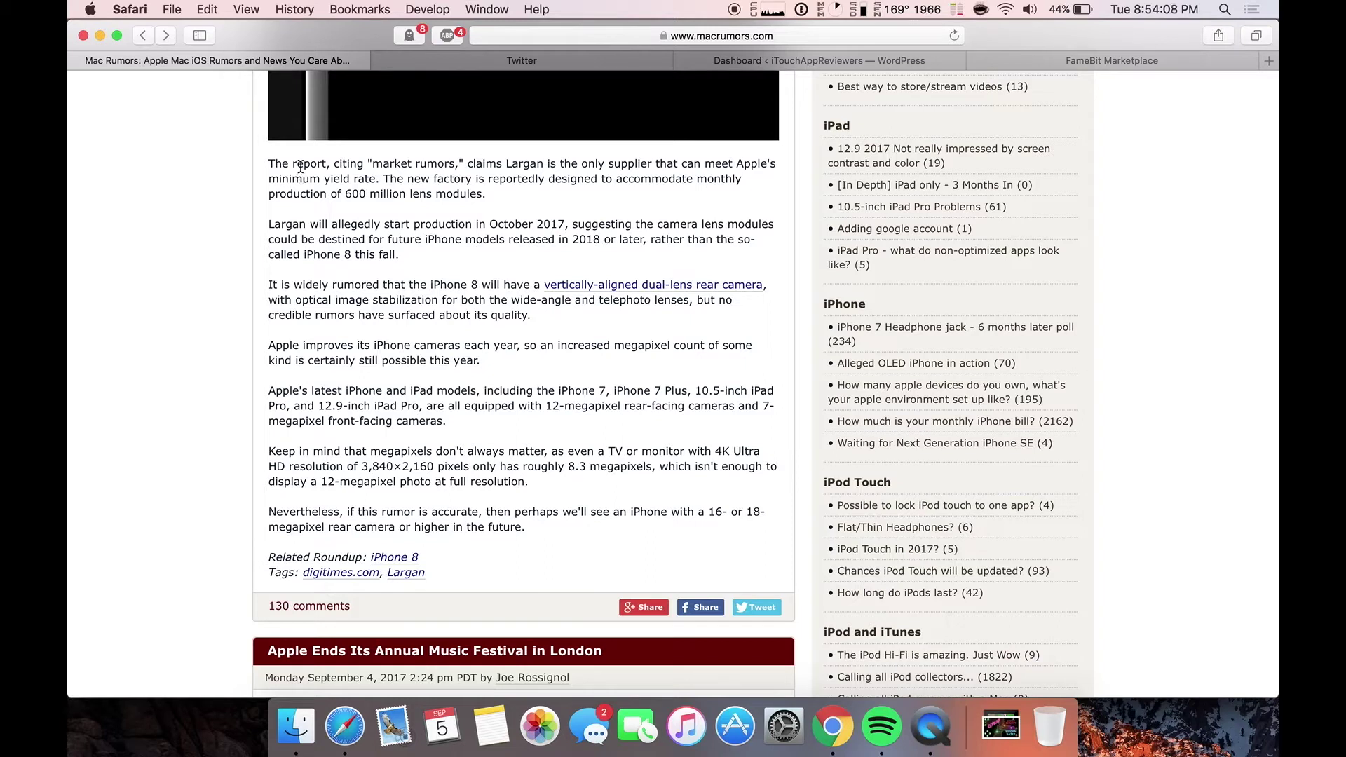
# Highlight the Largan sole-supplier sentence, the new factory sentence, and 'start production in October 2017'
pyautogui.moveTo(294, 166); pyautogui.dragTo(703, 164)
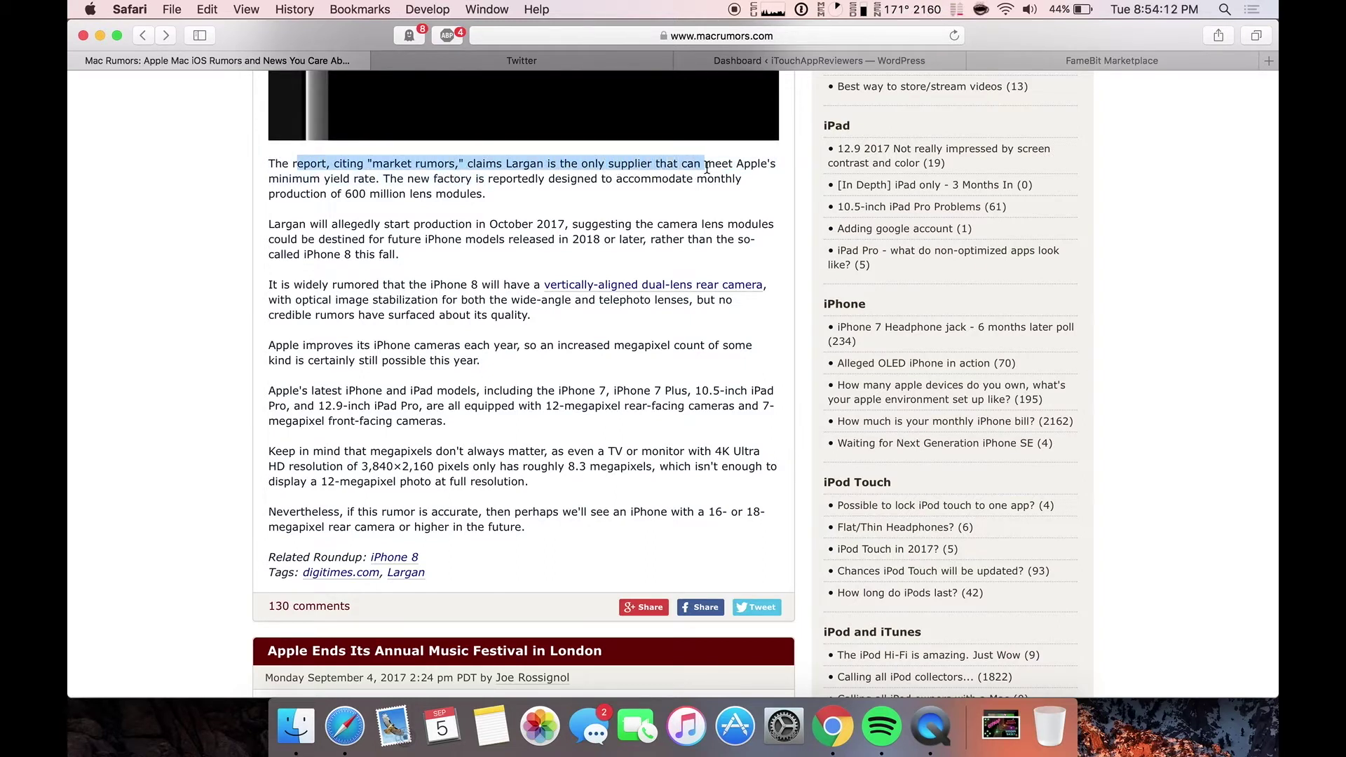
pyautogui.moveTo(323, 179); pyautogui.dragTo(522, 181)
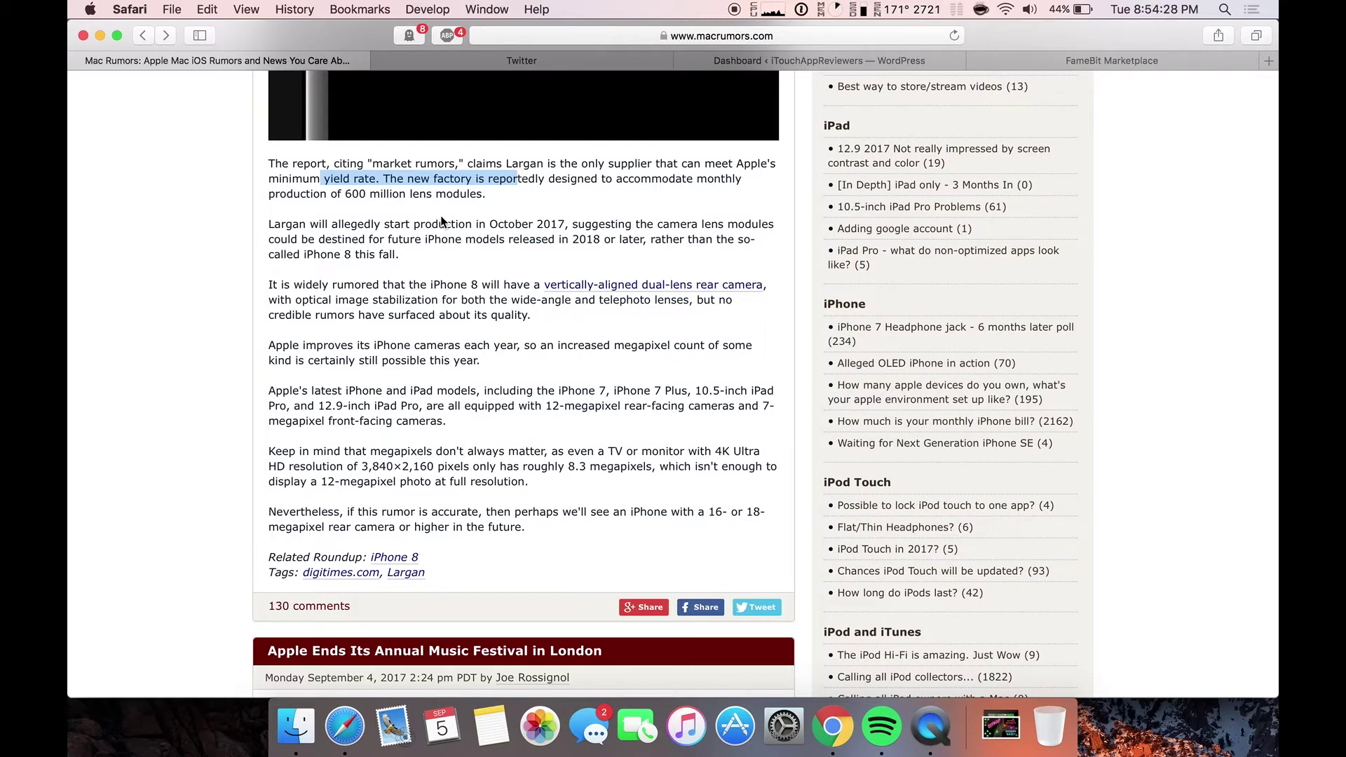
pyautogui.click(303, 219)
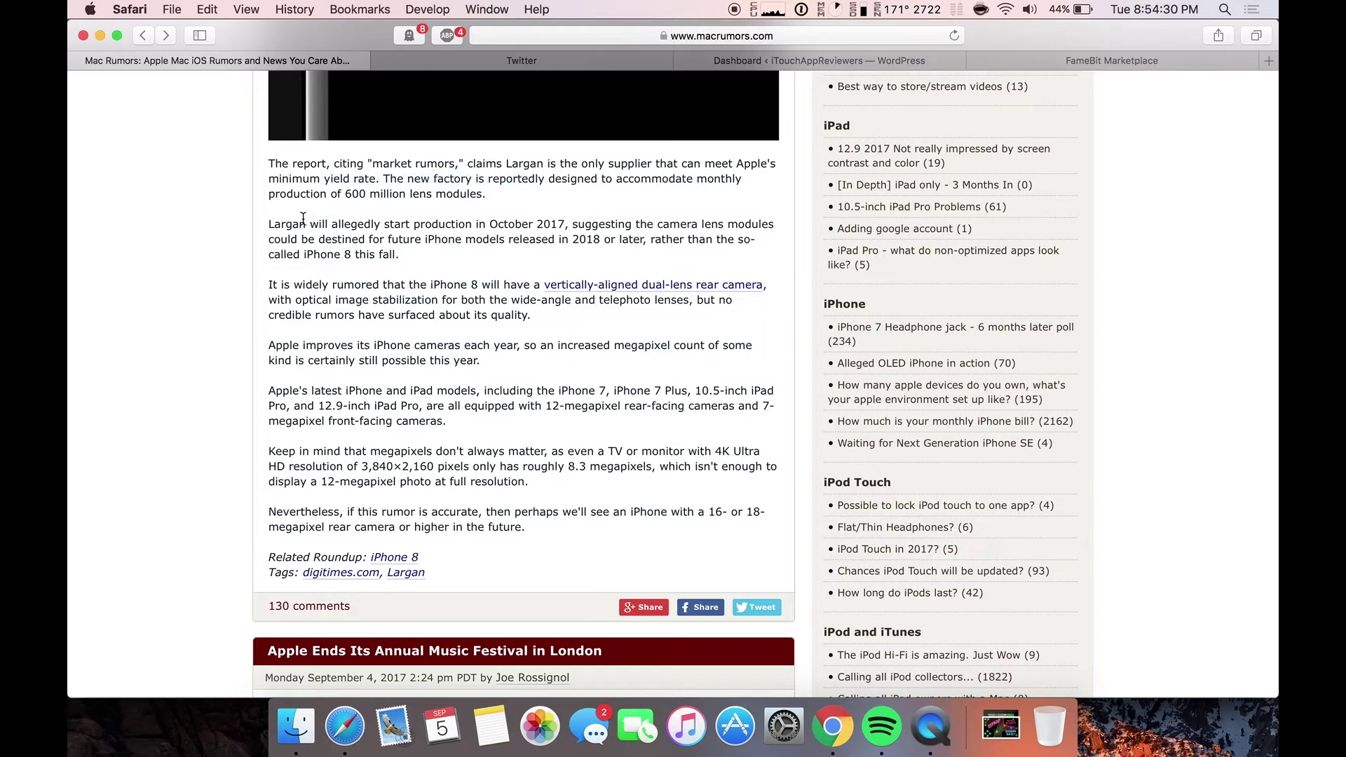
pyautogui.moveTo(303, 218); pyautogui.dragTo(573, 218)
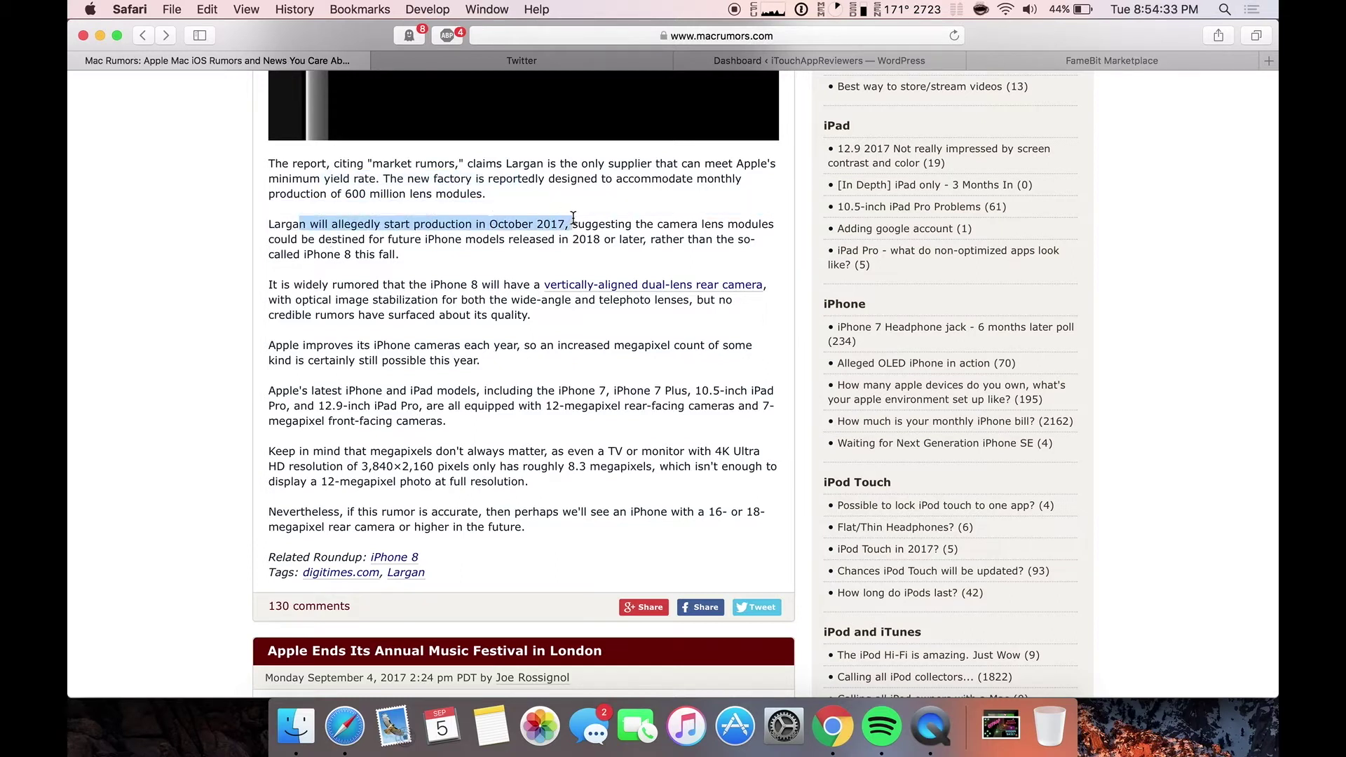
pyautogui.click(627, 220)
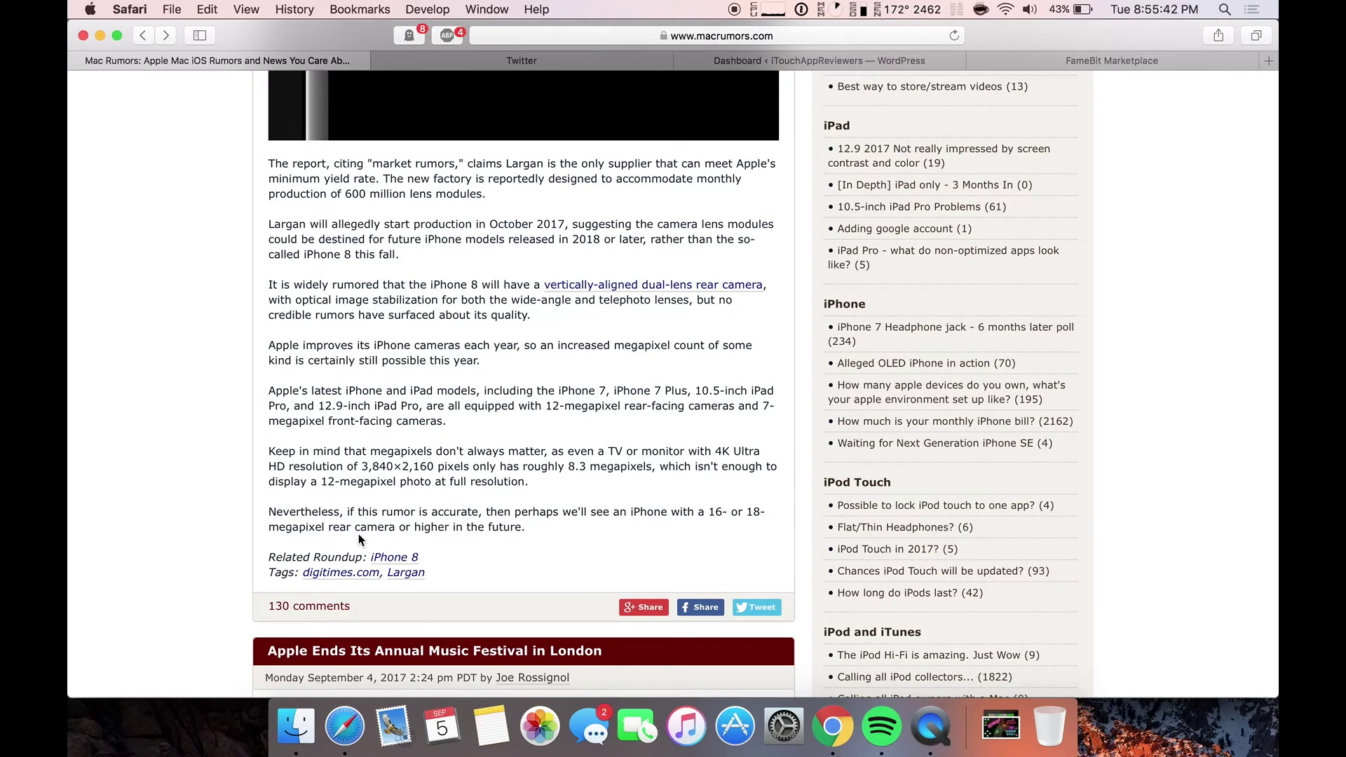
pyautogui.scroll(2, 500, 531)
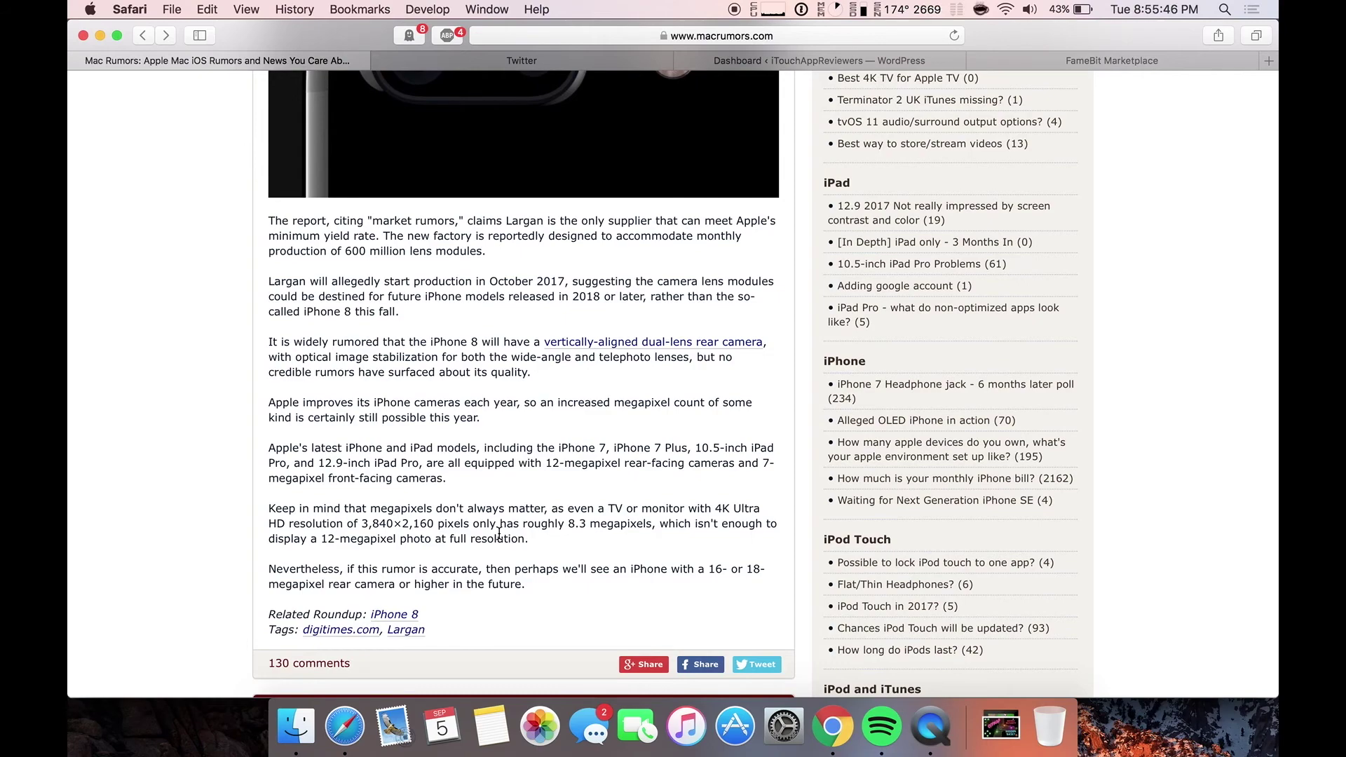
pyautogui.scroll(1, 500, 531)
pyautogui.scroll(4, 500, 532)
pyautogui.scroll(4, 500, 531)
pyautogui.scroll(2, 500, 531)
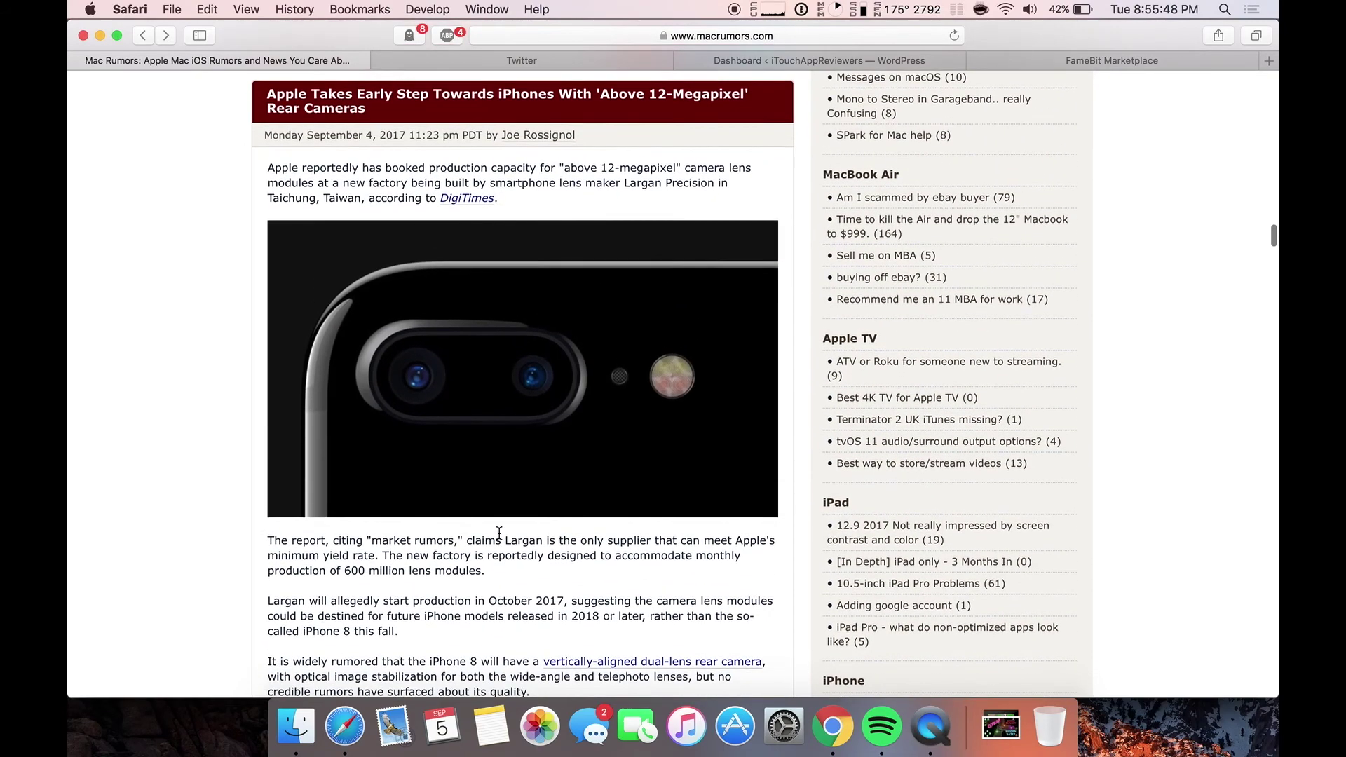